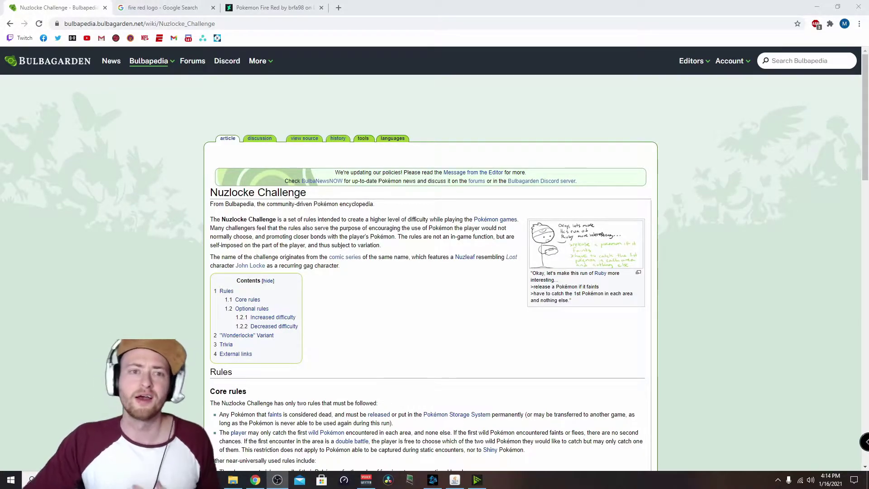
Step: Read the core rules and the near-universally used rules of the Nuzlocke Challenge
scroll(401, 291, "down", 3)
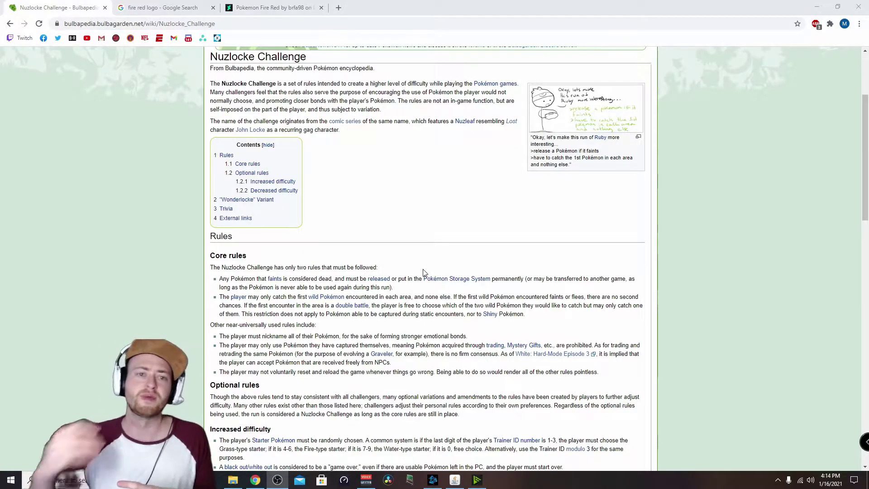
scroll(424, 273, "down", 2)
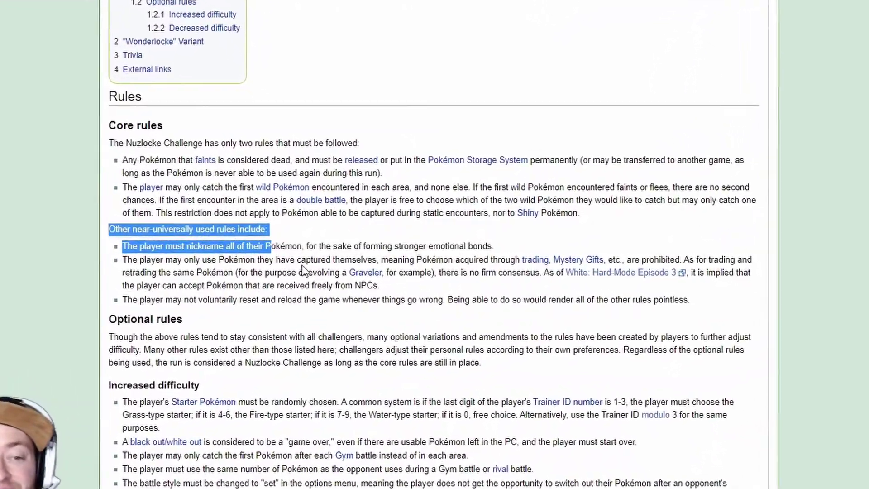
left_click(303, 231)
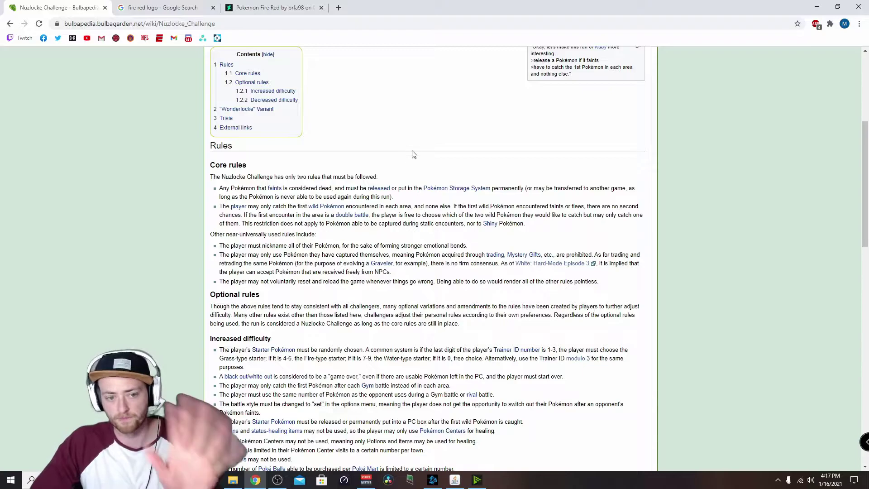
Step: Review the optional rules for increased and decreased difficulty, highlighting the Species/Dupes Clause text
scroll(411, 159, "down", 2)
scroll(394, 179, "down", 2)
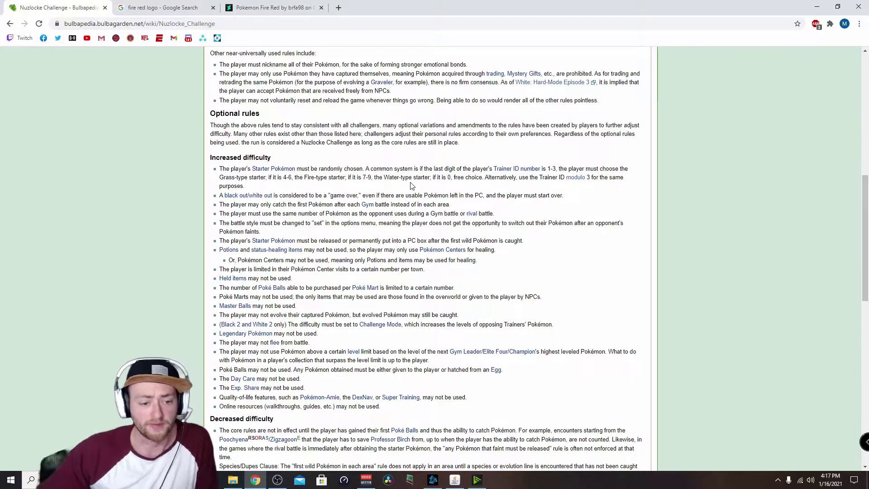
scroll(425, 188, "down", 5)
scroll(410, 267, "up", 4)
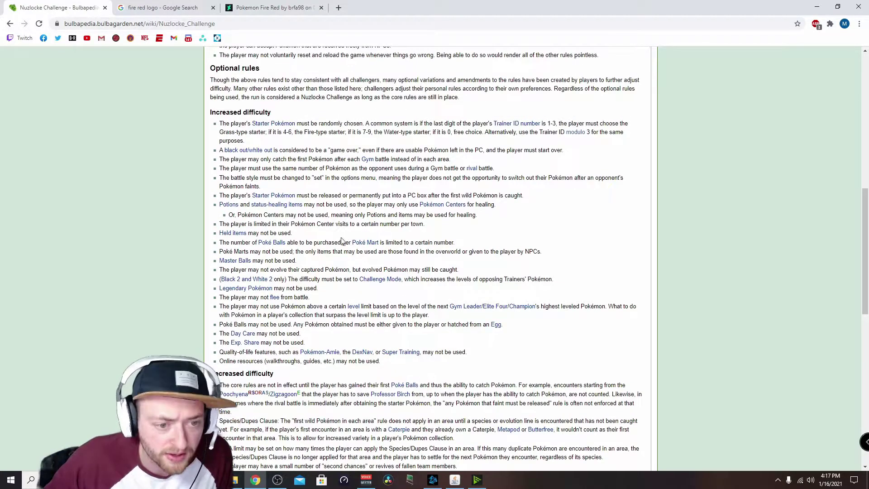
scroll(340, 244, "down", 3)
scroll(215, 324, "down", 4)
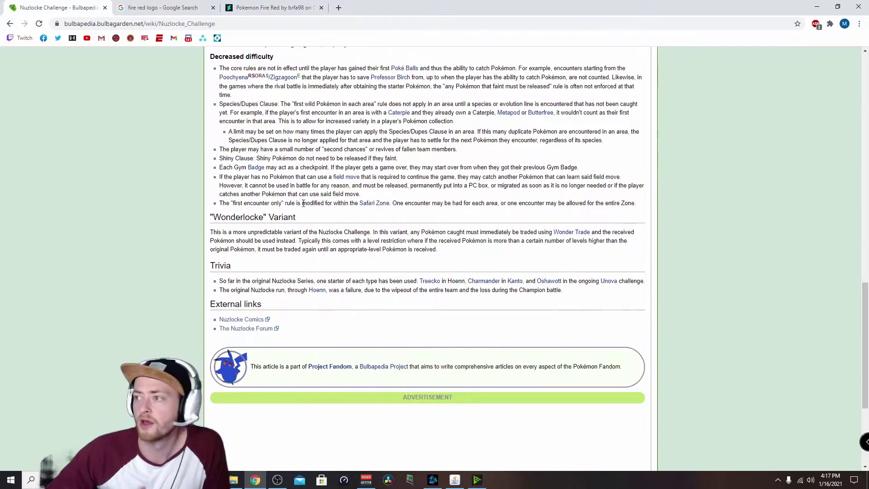
scroll(229, 157, "up", 1)
left_click_drag(218, 151, 479, 169)
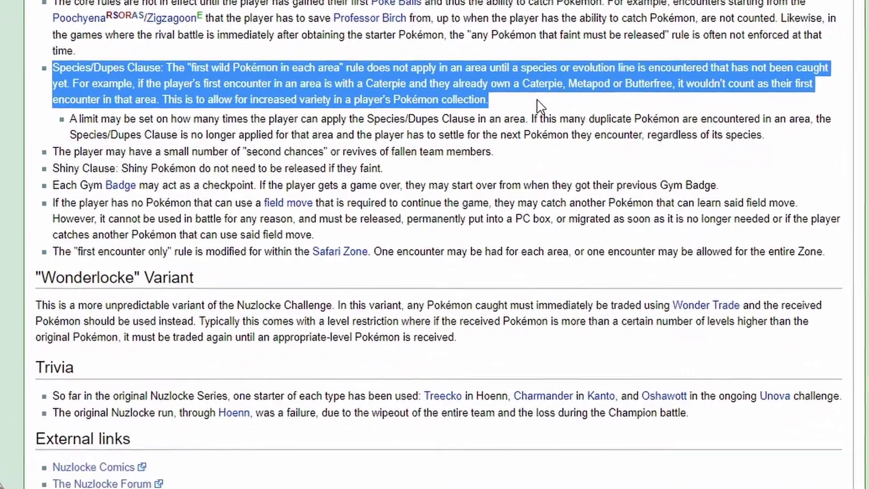
left_click(398, 118)
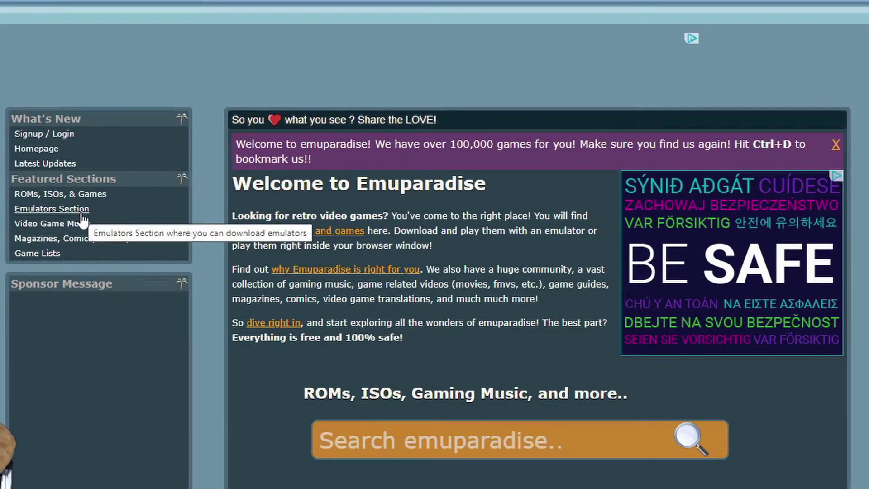
Step: Go to the Emuparadise list of Nintendo Gameboy Advance emulators for the Windows platform
left_click(79, 216)
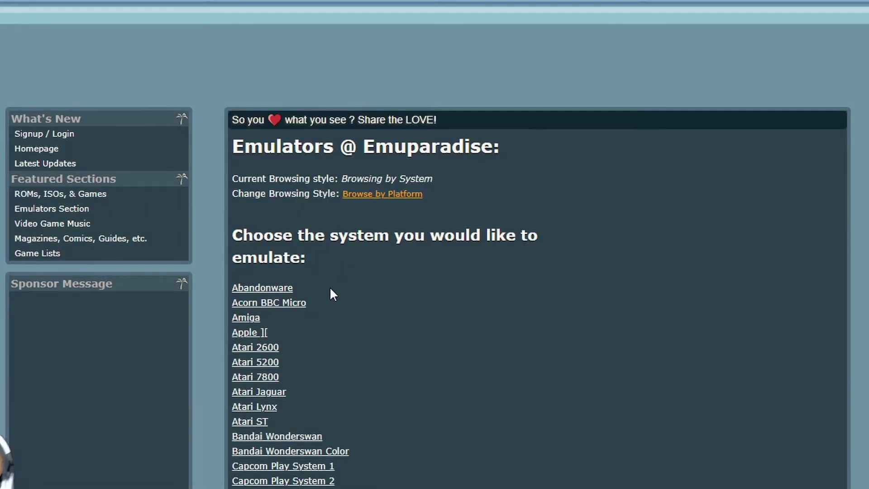
scroll(330, 286, "down", 5)
scroll(312, 286, "down", 2)
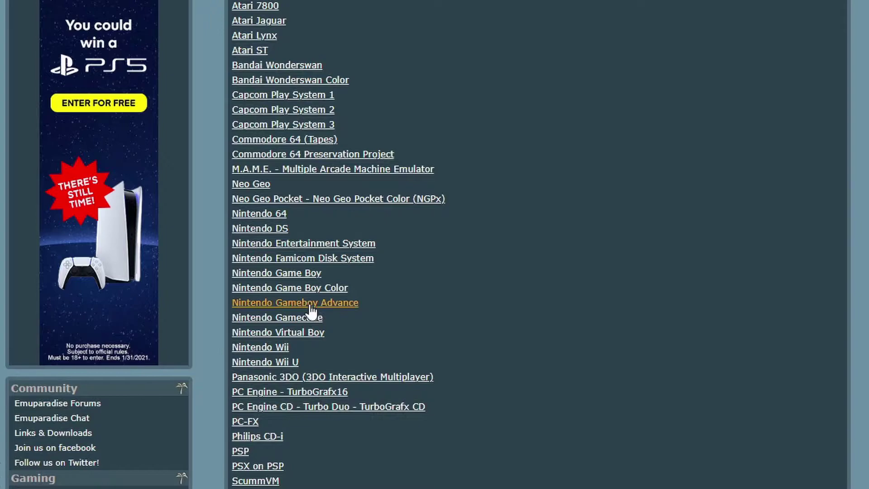
left_click(311, 307)
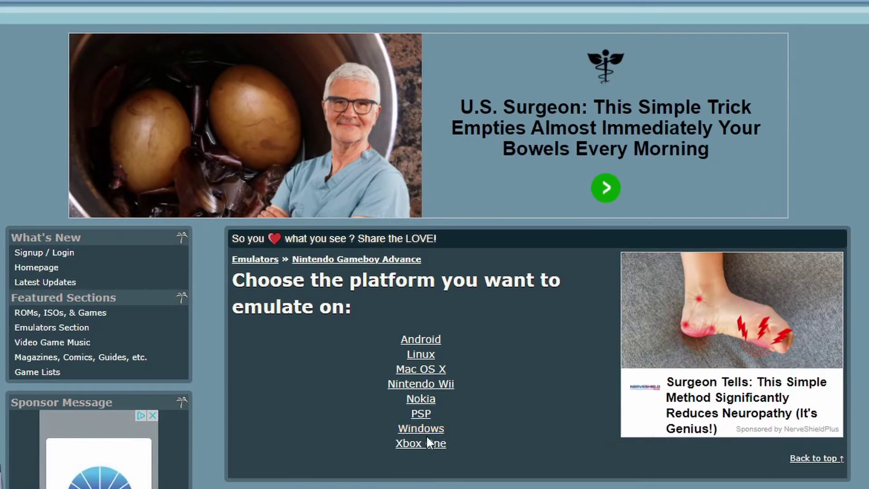
left_click(426, 428)
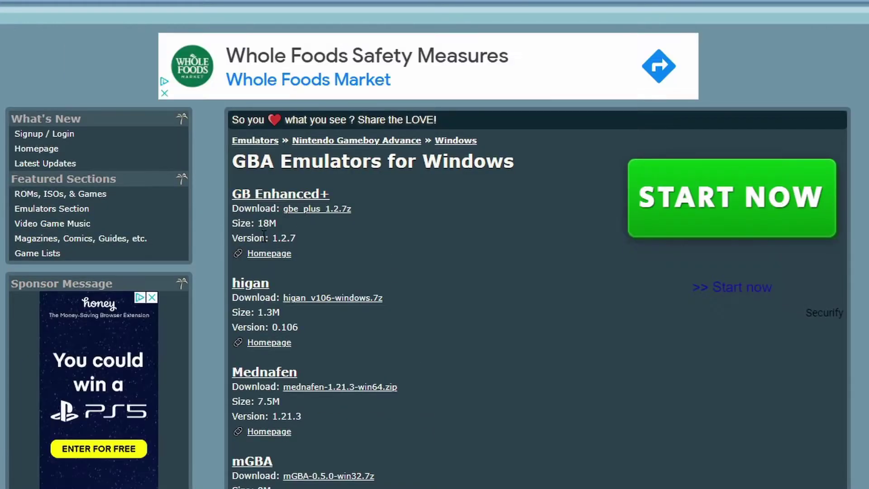
Step: Find the mGBA entry in the emulator list and highlight its download details
scroll(289, 265, "down", 3)
scroll(299, 276, "down", 2)
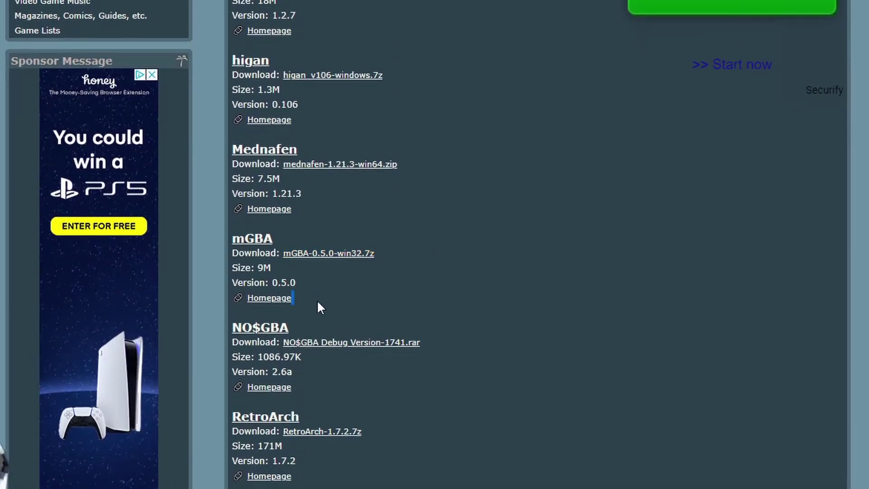
left_click_drag(315, 299, 229, 242)
left_click(359, 268)
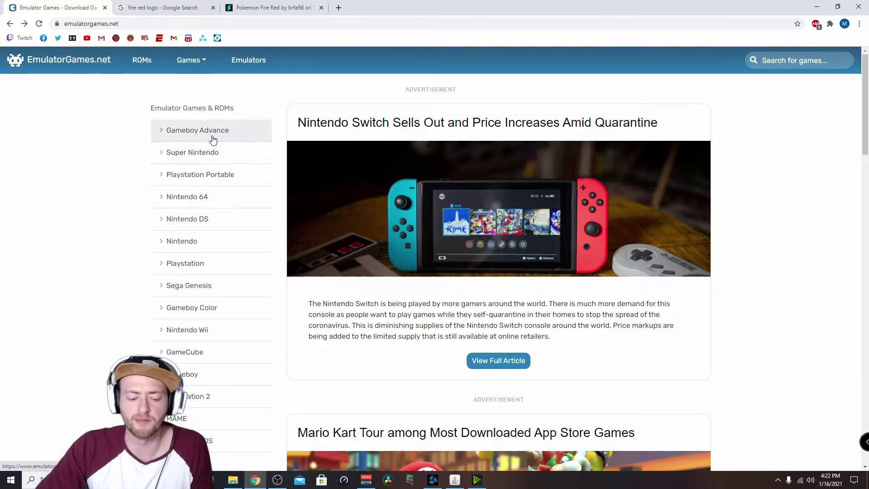
Step: Open the Pokemon - Fire Red Version (V1.1) page among the Gameboy Advance ROMs, and the Universal Pokemon Randomizer's downloads page
left_click(196, 134)
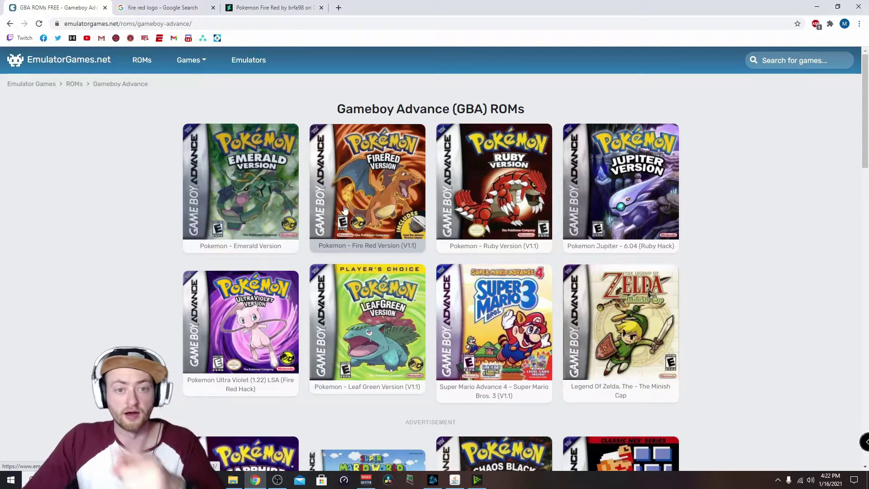
left_click(396, 211)
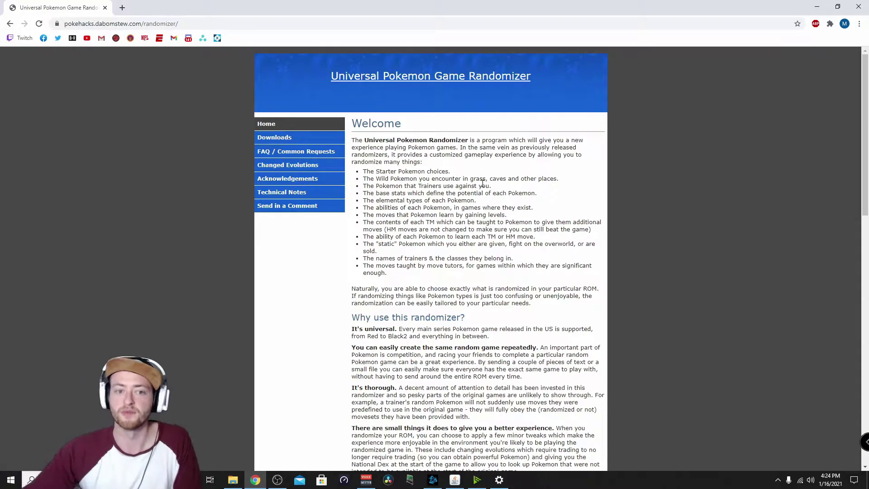
left_click(284, 138)
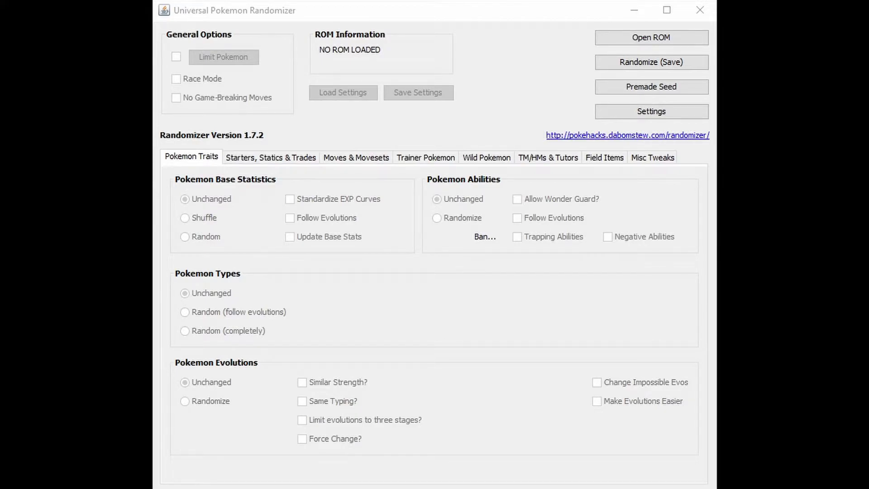
Step: Load the Fire Red (U) 1.1 ROM file into the Universal Pokemon Randomizer
left_click(679, 37)
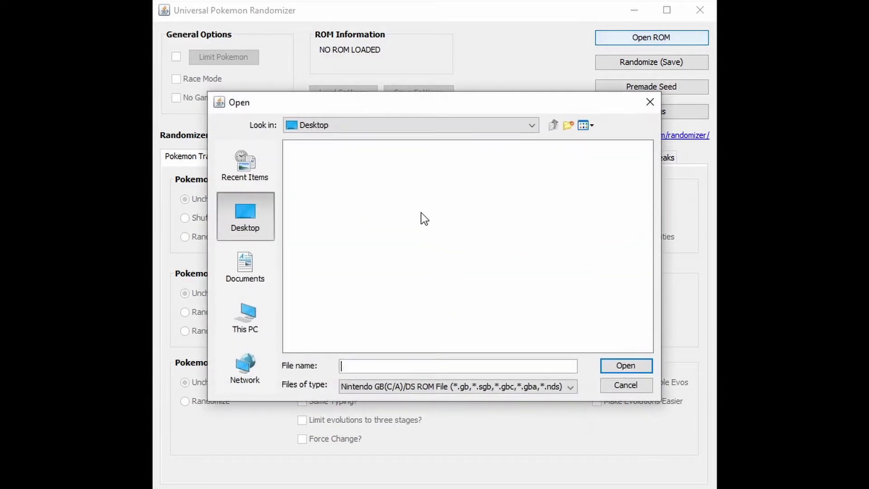
left_click(414, 127)
left_click(415, 127)
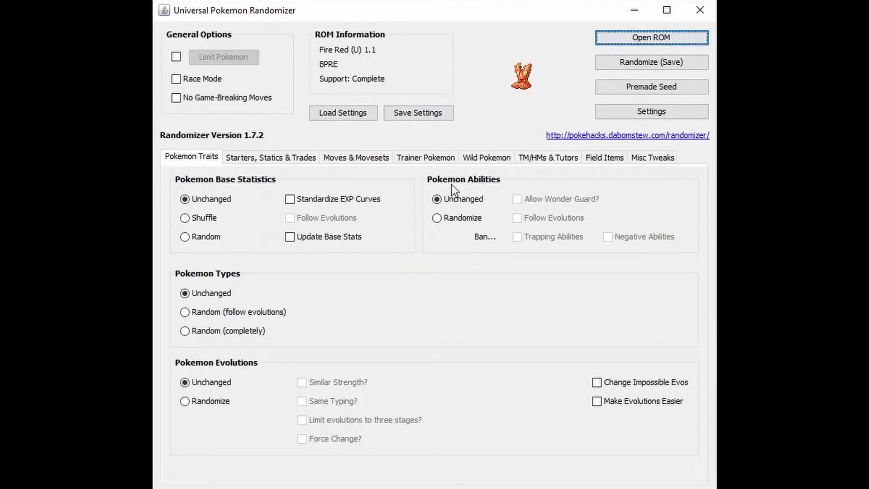
Step: Randomize Pokemon abilities, allowing Wonder Guard and following evolutions, and ban trapping and negative abilities
left_click(458, 218)
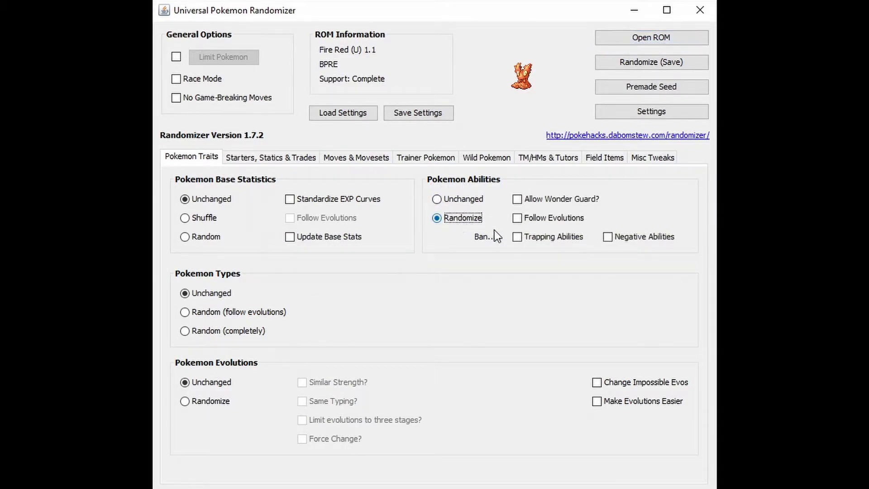
left_click(563, 200)
left_click(561, 218)
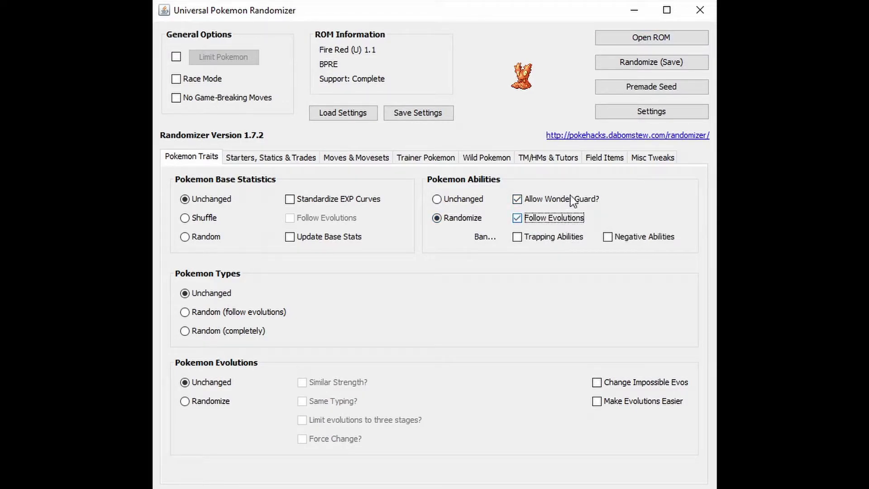
left_click(554, 240)
left_click(656, 238)
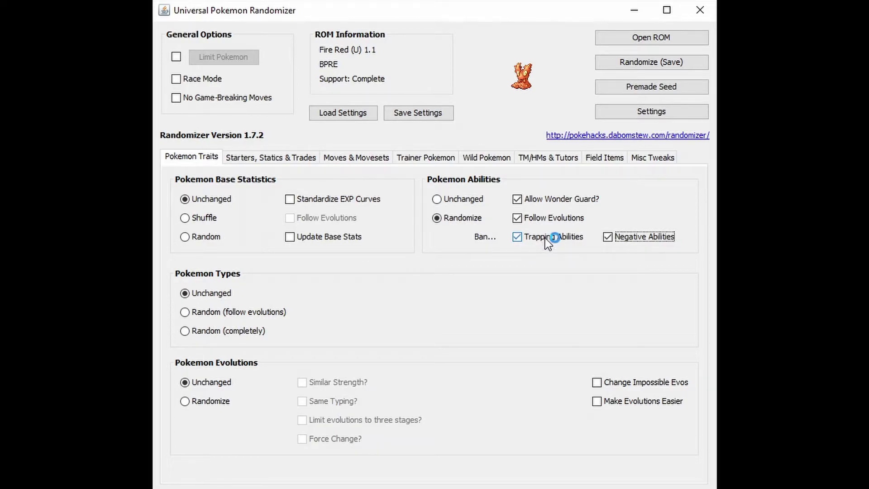
mouse_move(545, 239)
Step: Leave Pokemon evolutions set to Unchanged and enable Standardize EXP Curves and Change Impossible Evos
left_click(199, 400)
left_click(205, 382)
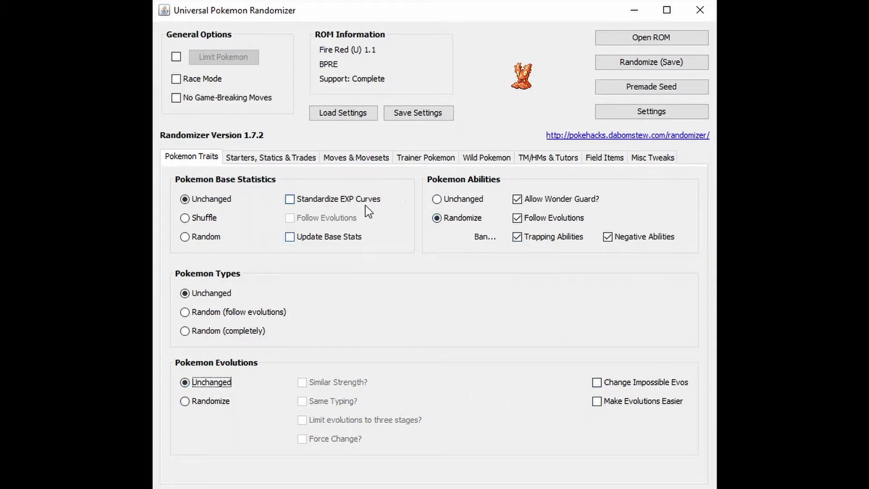
left_click(312, 200)
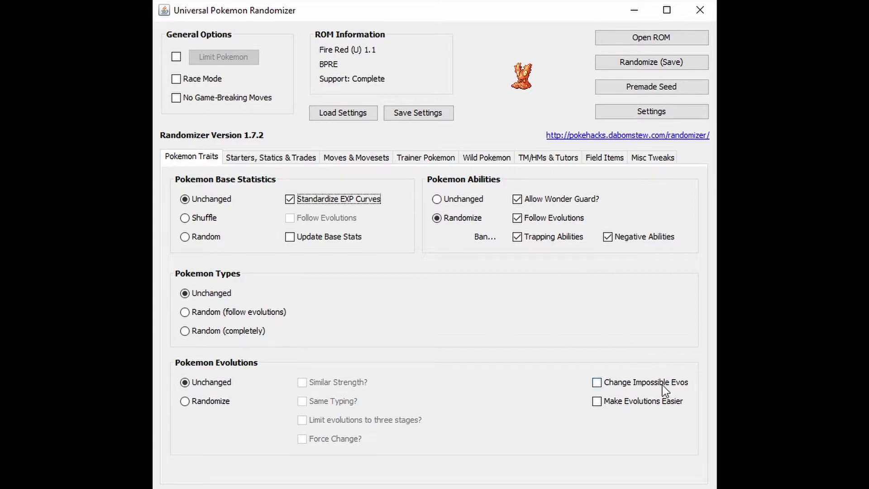
left_click(647, 383)
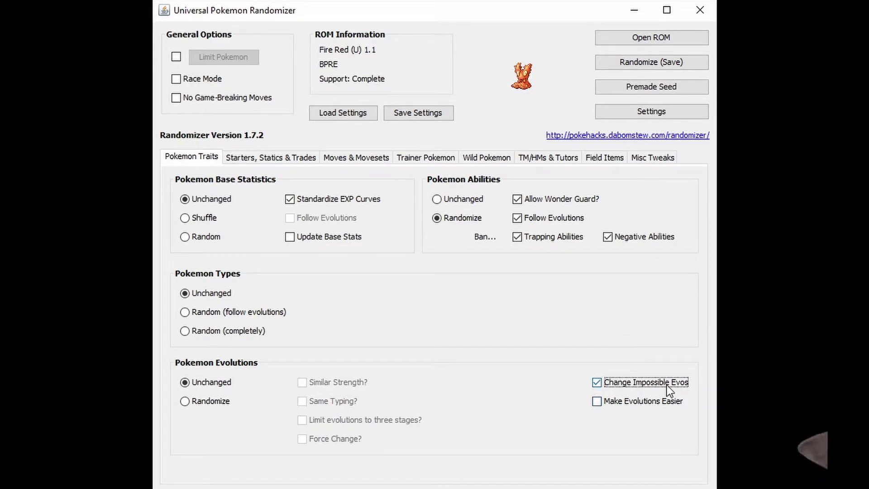
mouse_move(664, 386)
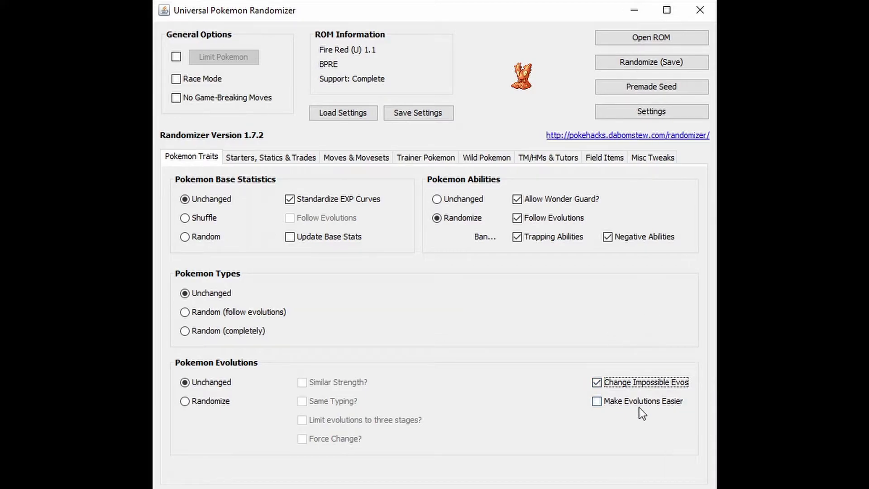
Step: Set the starter Pokemon to Random (completely), with randomized starter held items and bad items banned
left_click(282, 161)
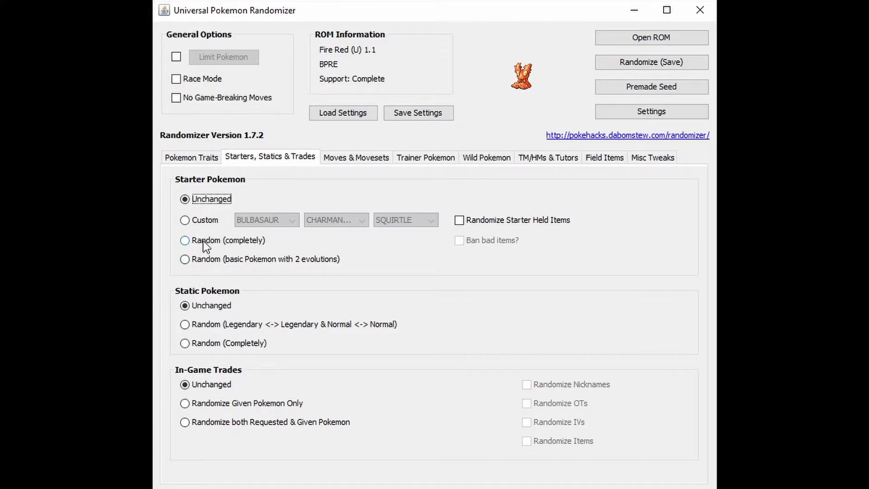
left_click(219, 238)
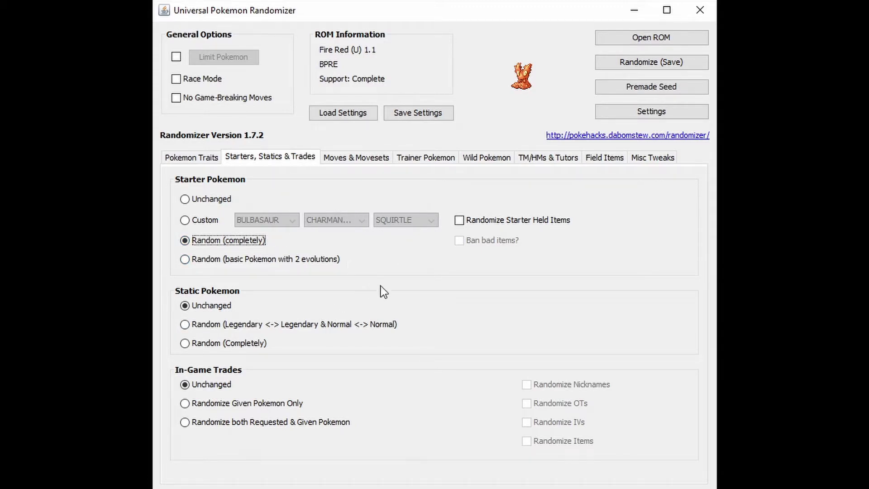
left_click(513, 215)
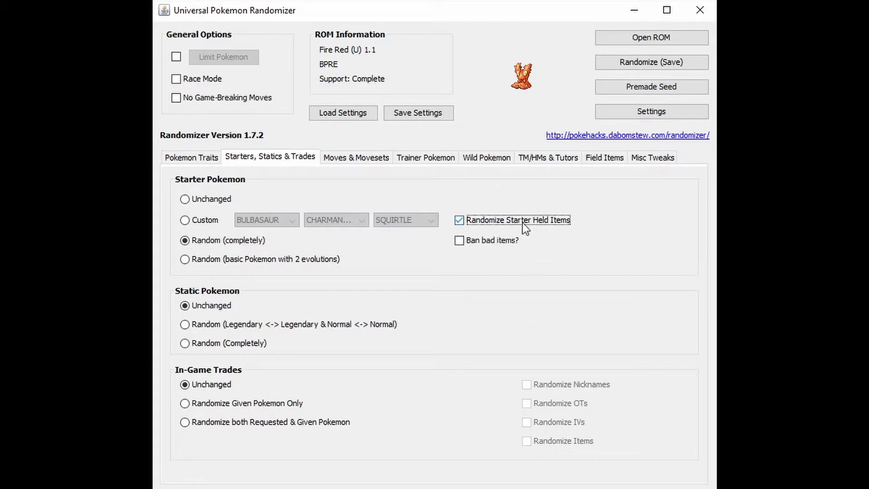
left_click(499, 241)
Step: Set static Pokemon to Random (Completely) and in-game trades to randomize both requested and given Pokemon, including their items
left_click(214, 345)
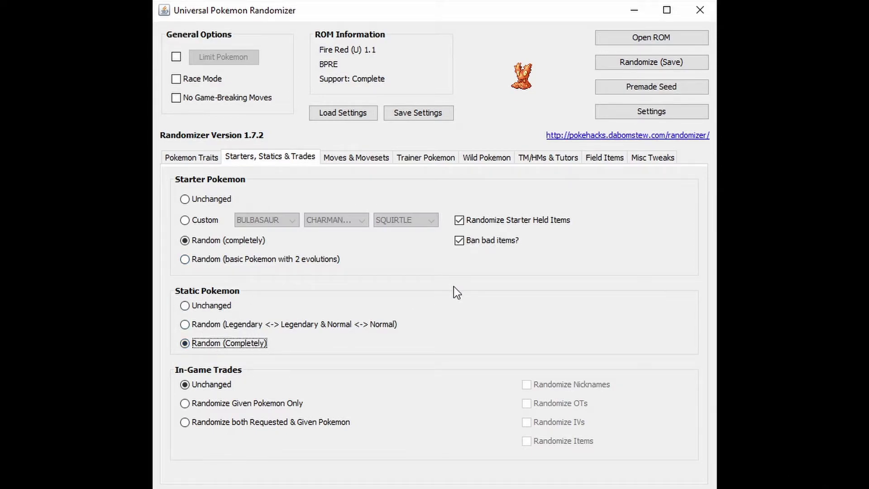
left_click(270, 421)
left_click(274, 405)
left_click(319, 422)
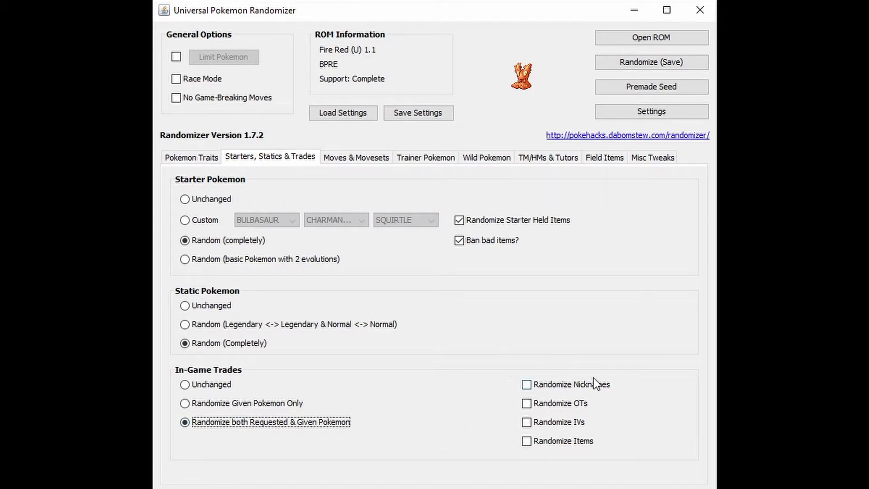
mouse_move(584, 385)
left_click(554, 441)
Step: Set Pokemon movesets to Random (completely) and have every Pokemon start with 4 moves
left_click(342, 159)
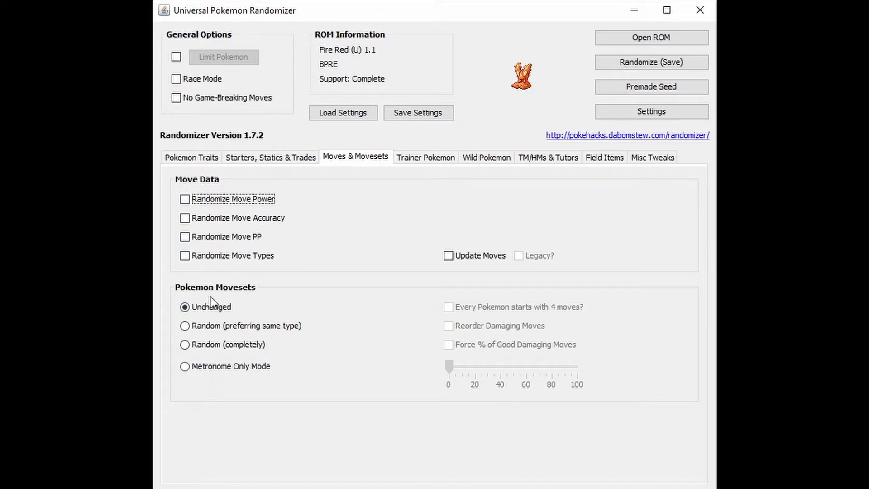
left_click(224, 345)
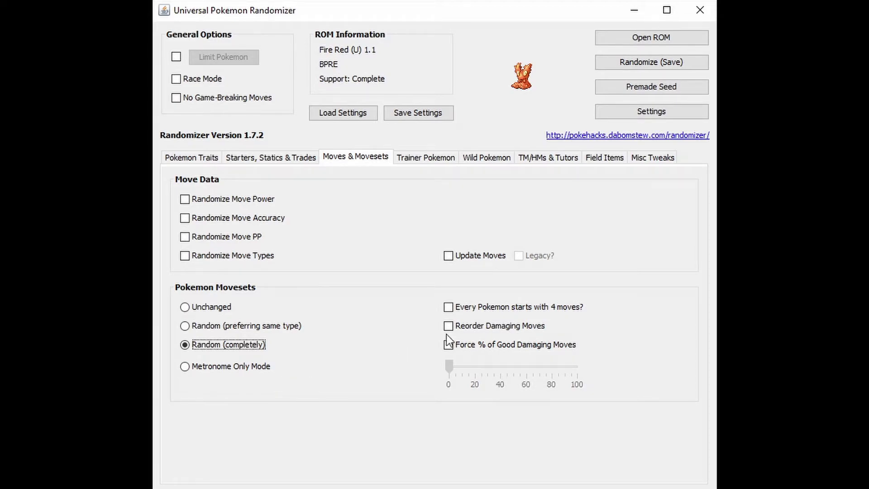
left_click(540, 306)
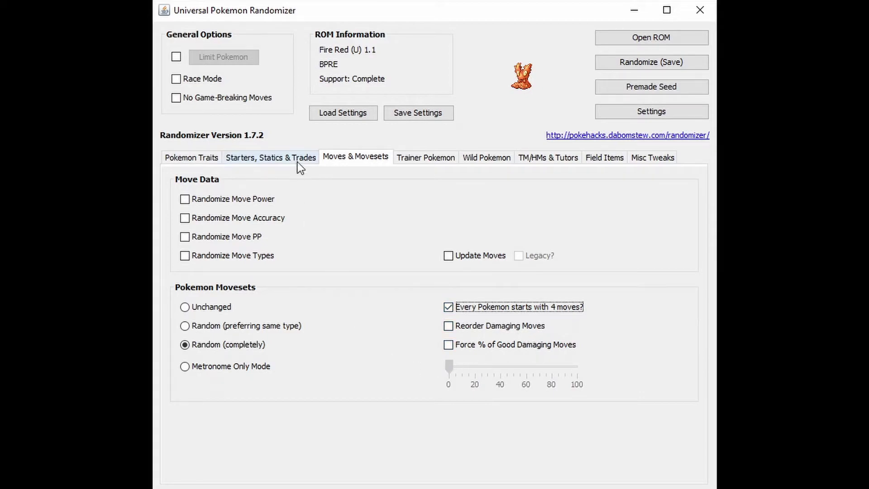
Step: Set trainer Pokemon to Random with the rival carrying the starter, no early Wonder Guard, and randomized trainer names and class names
left_click(437, 157)
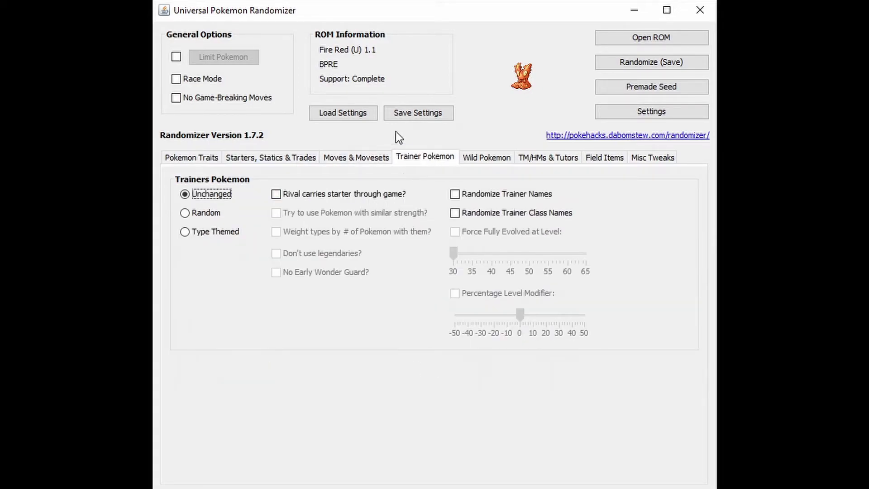
left_click(200, 215)
left_click(341, 198)
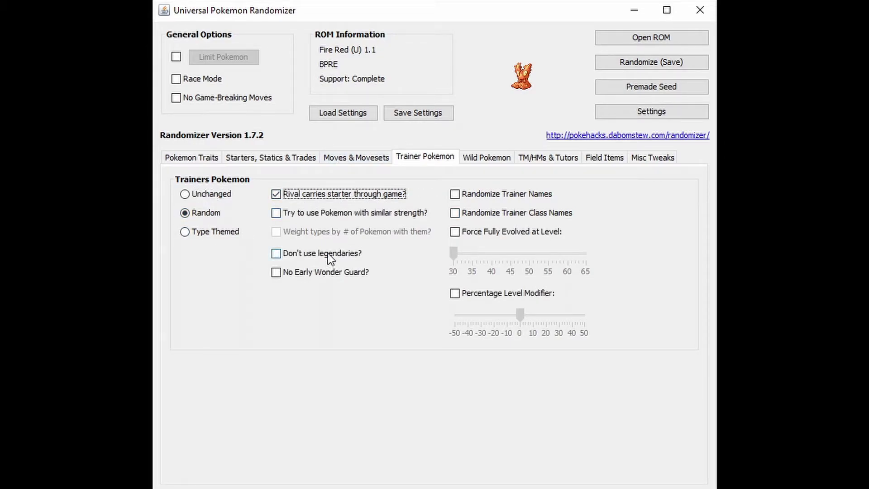
left_click(329, 274)
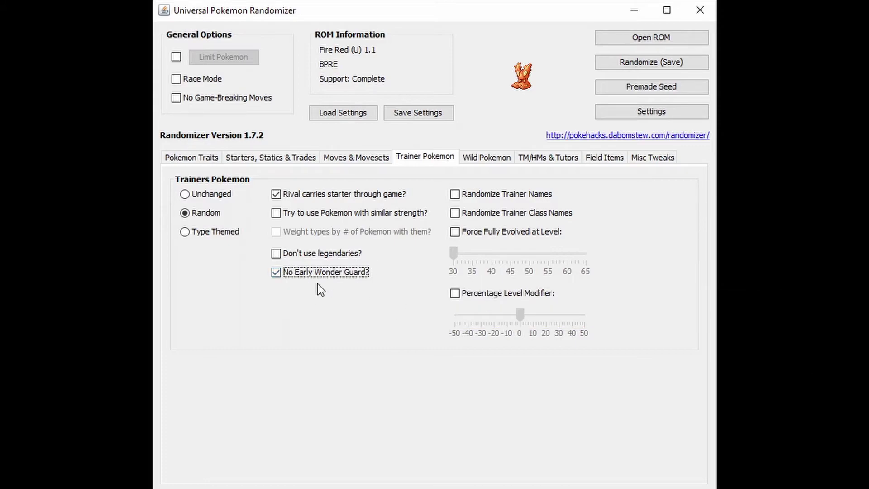
left_click(479, 195)
left_click(522, 216)
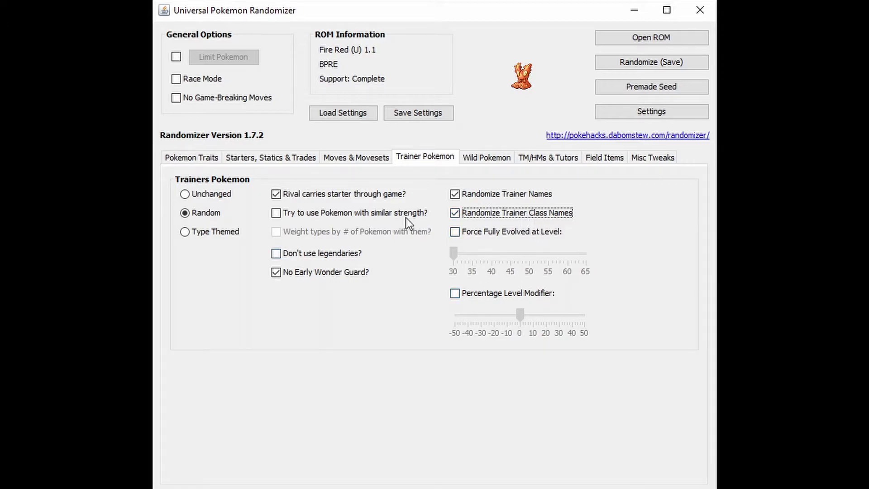
Step: Set wild Pokemon to Random, with randomized held items and bad items banned
left_click(484, 157)
left_click(206, 221)
left_click(211, 202)
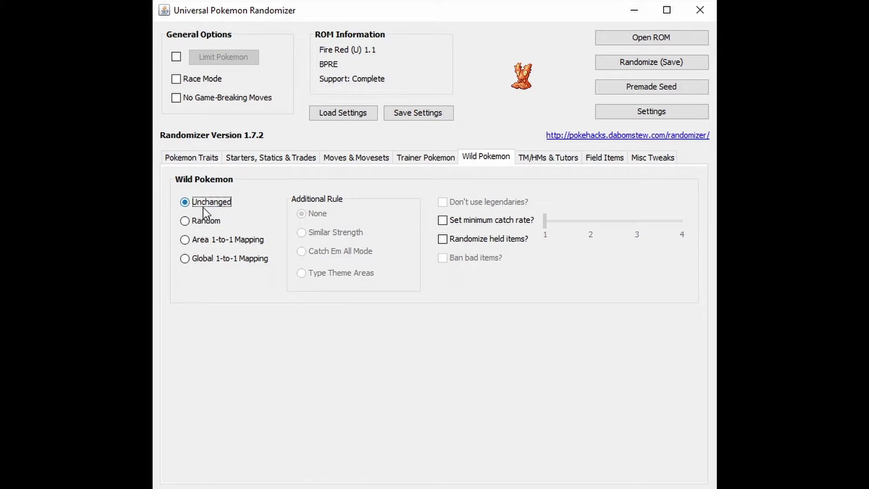
left_click(205, 222)
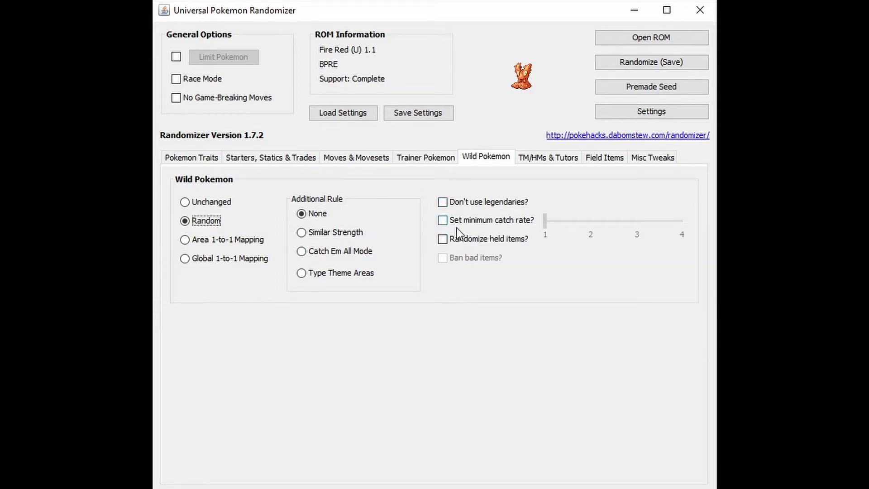
left_click(458, 240)
left_click(471, 258)
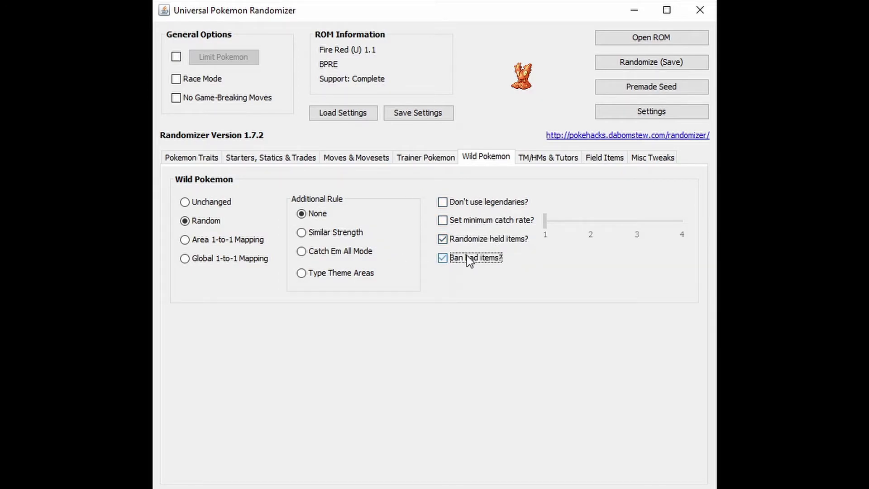
Step: Set TM moves to Random and TM/HM compatibility to Random (completely)
left_click(547, 157)
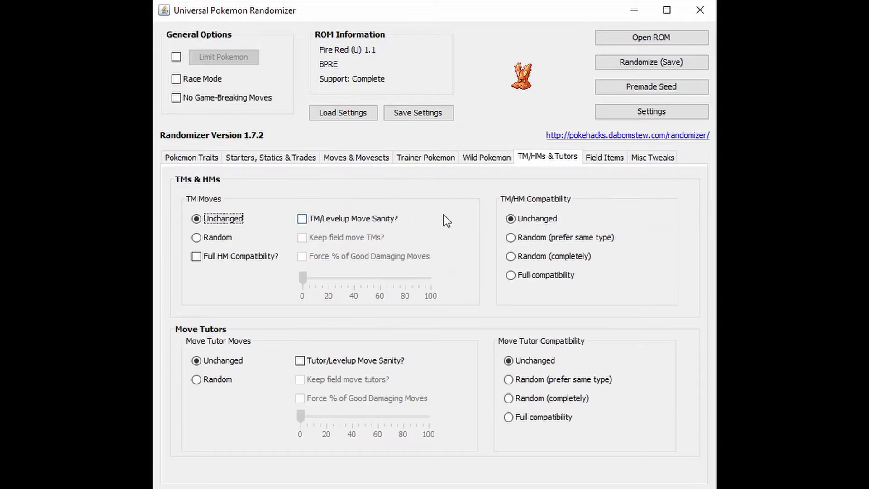
left_click(216, 238)
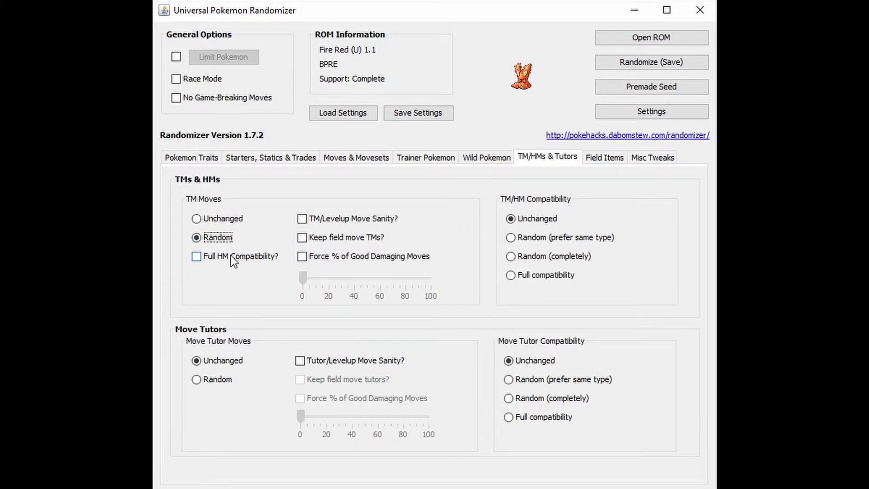
mouse_move(230, 255)
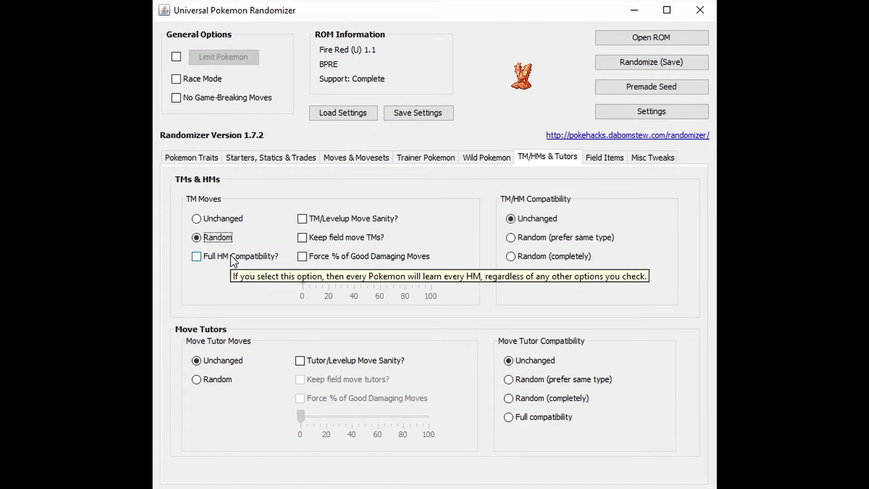
mouse_move(539, 241)
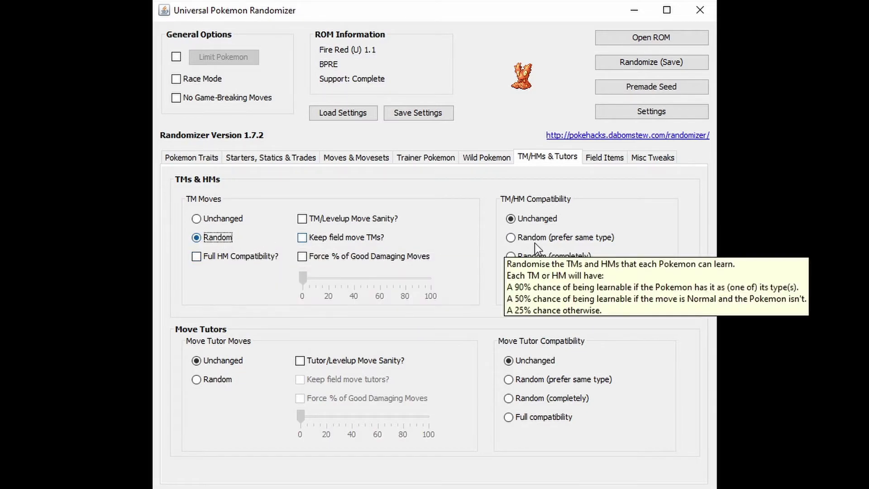
mouse_move(221, 241)
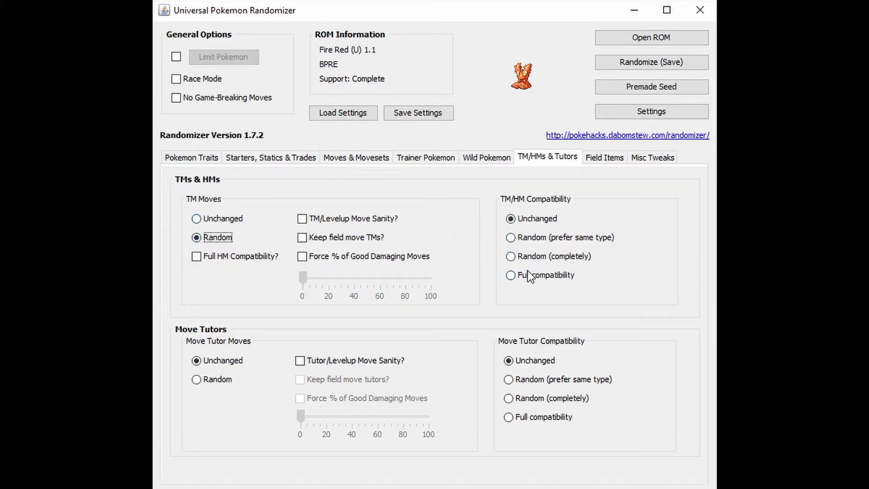
left_click(533, 257)
Step: Set move tutor moves to Random and move tutor compatibility to Random (completely)
left_click(187, 379)
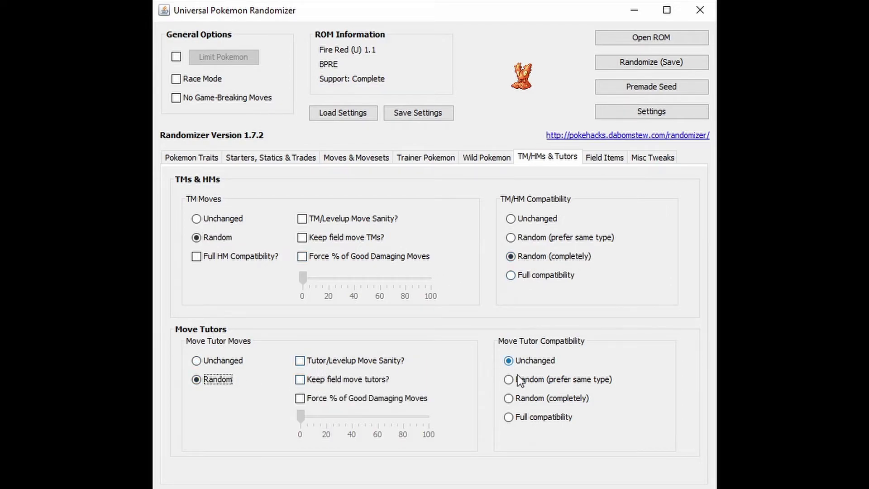
left_click(536, 402)
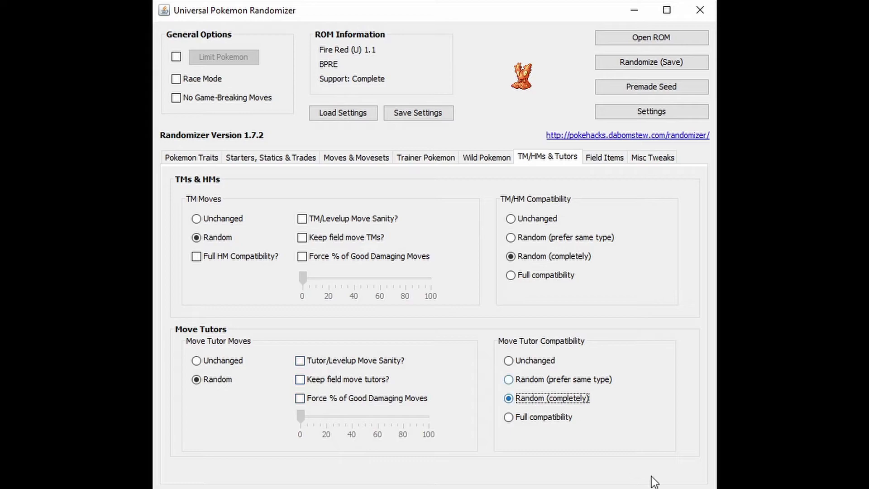
mouse_move(346, 363)
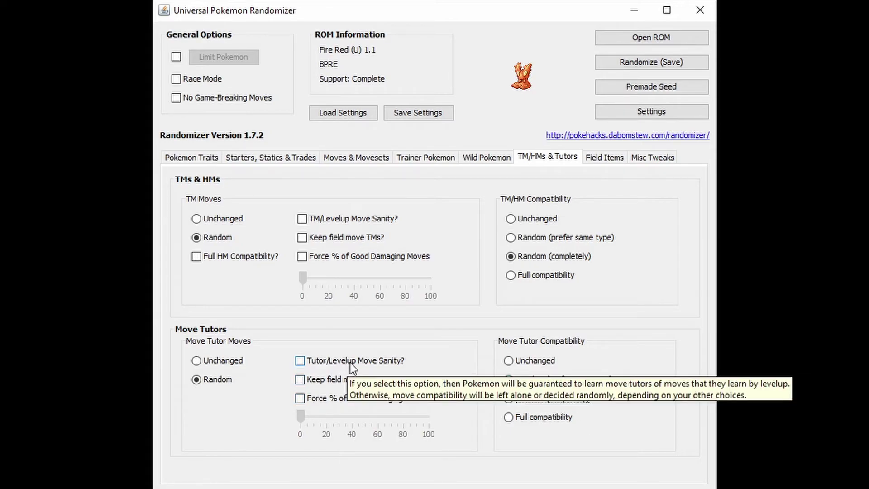
Step: Set field items to Randomize and ban bad items
left_click(606, 161)
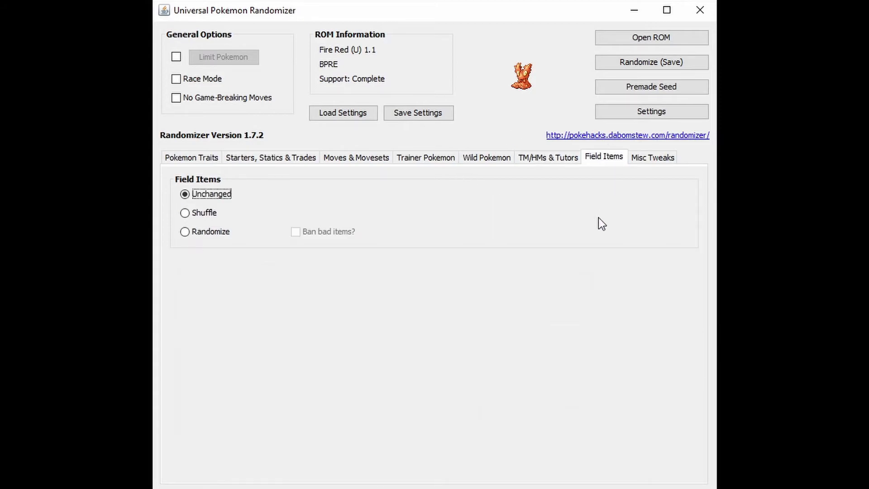
left_click(211, 230)
left_click(296, 231)
Step: Enable the Fastest Text, Running Shoes Indoors, Give National Dex at Start and Randomize Catching Tutorial tweaks
left_click(653, 157)
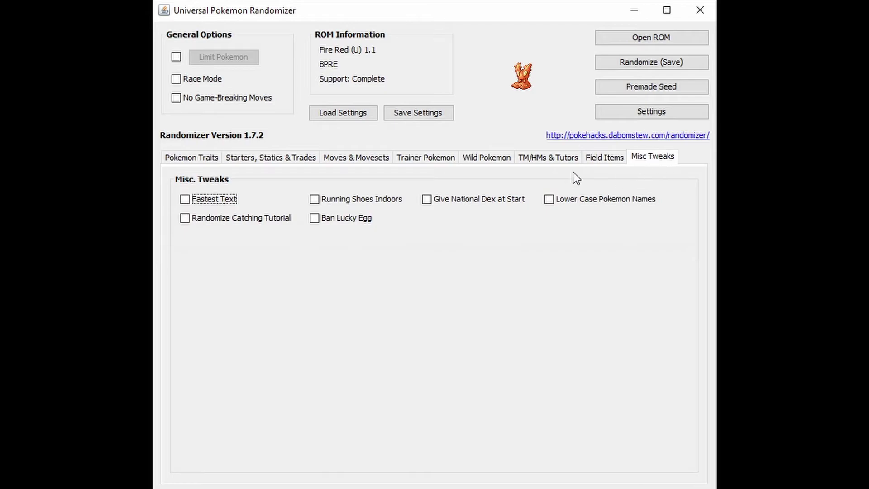
left_click(226, 199)
left_click(338, 203)
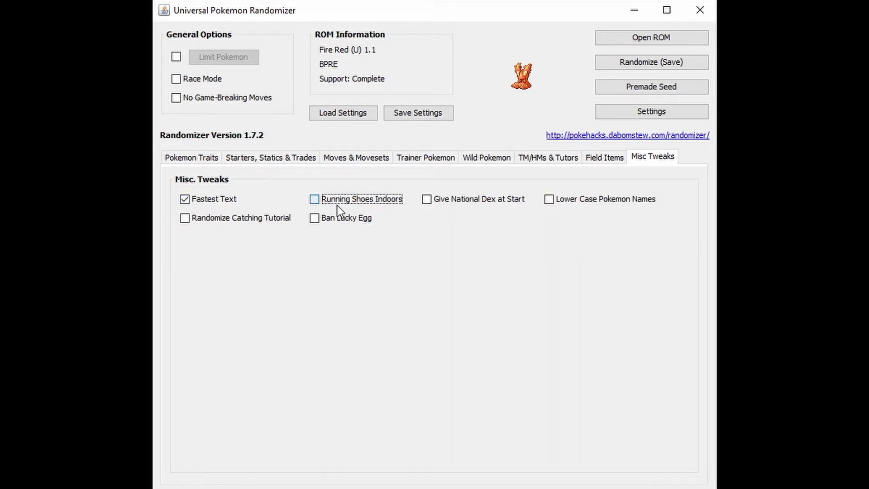
left_click(467, 200)
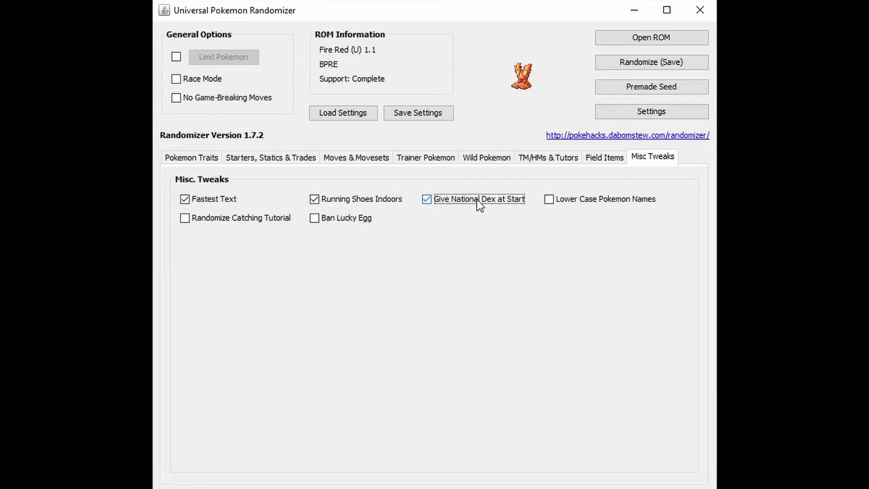
left_click(261, 220)
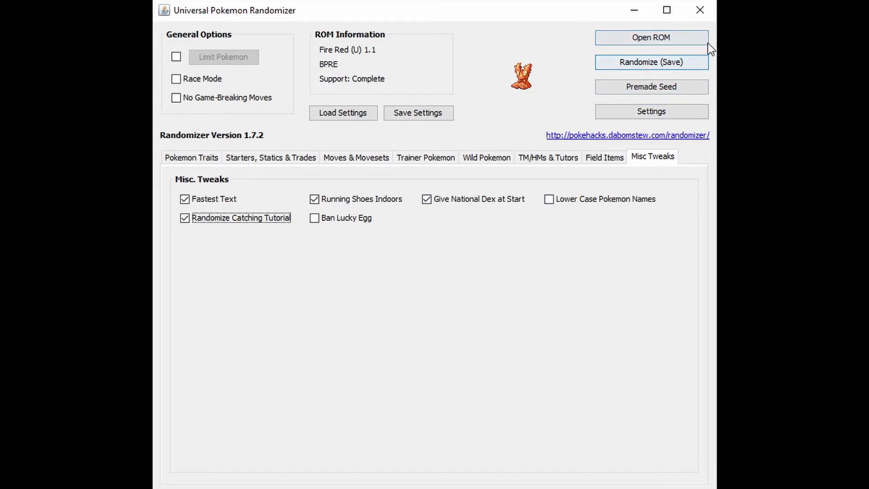
Step: Randomize and save the Fire Red ROM with the chosen settings
left_click(174, 157)
left_click(648, 65)
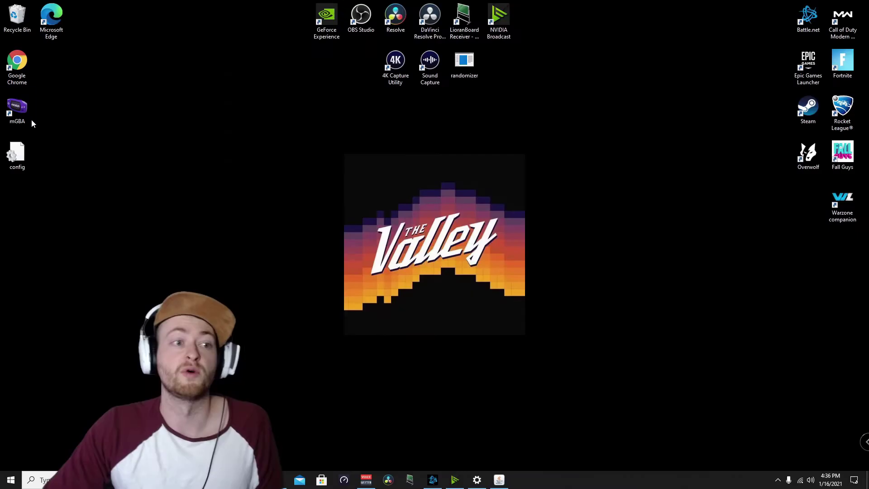
Step: Launch the mGBA emulator from the desktop and maximize its window
double_click(30, 119)
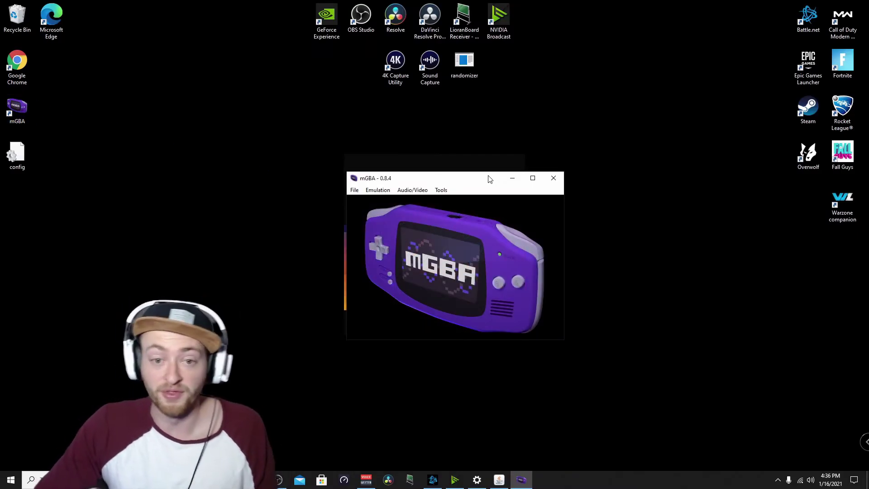
left_click_drag(489, 179, 476, 144)
left_click(518, 144)
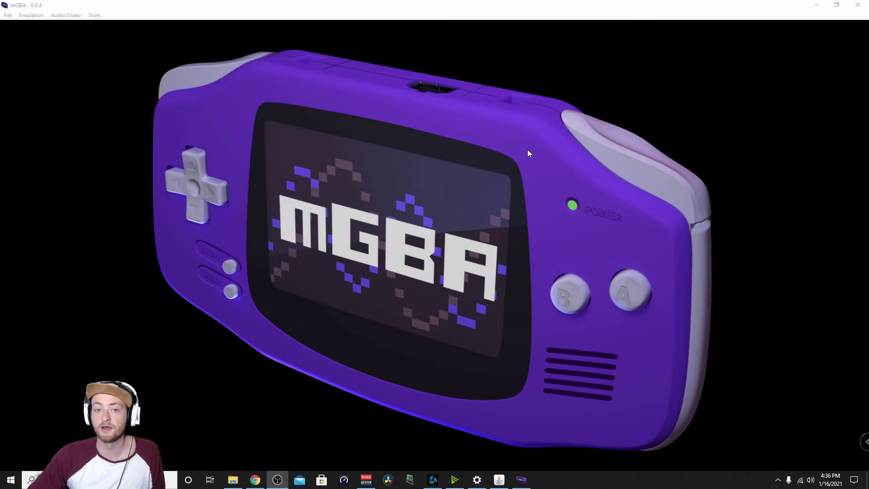
Step: Load the randomized Pokemon Fire Red ROM into the emulator
left_click(8, 15)
mouse_move(31, 15)
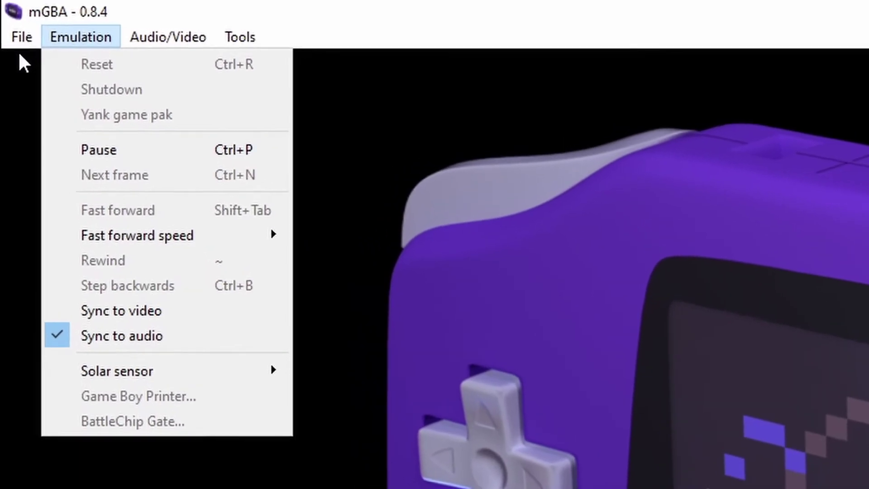
mouse_move(18, 30)
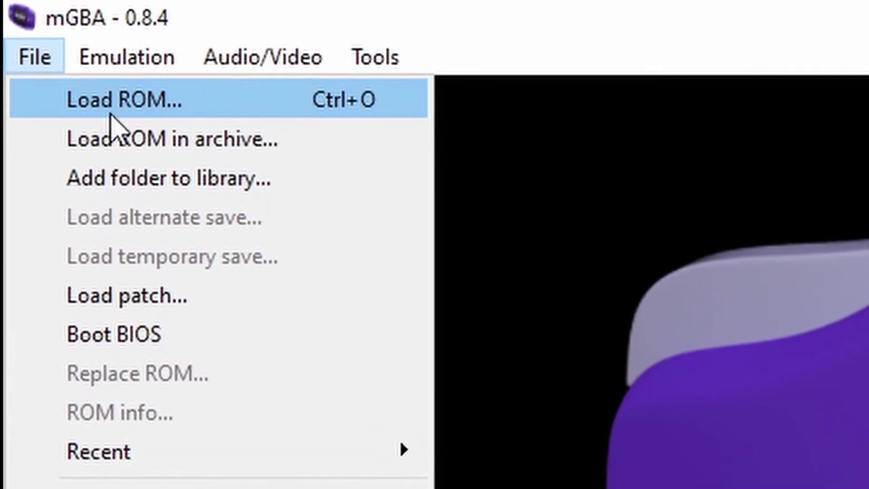
left_click(111, 117)
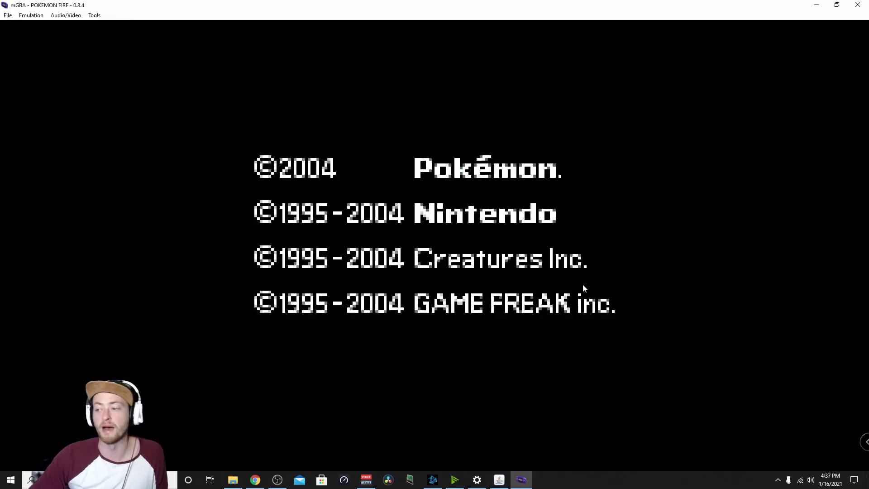